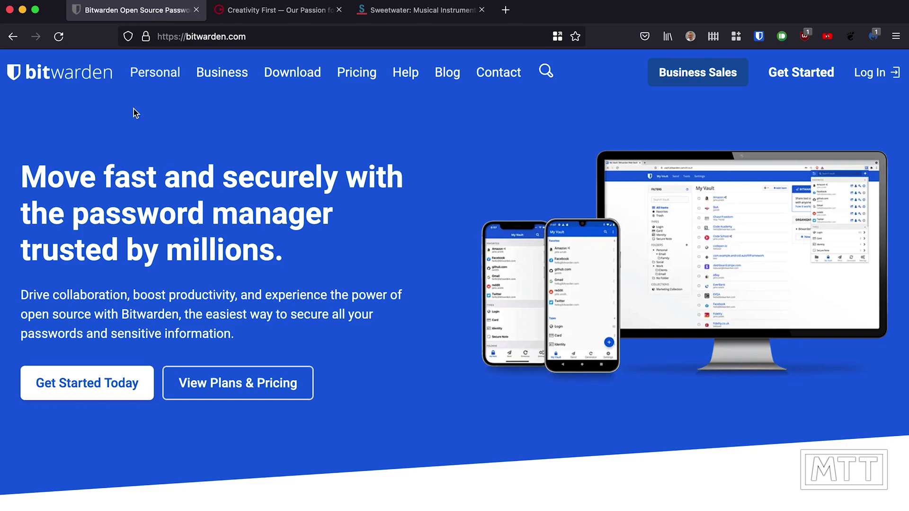
# Show Bitwarden's Personal pricing plans (Free, Premium, Families) and scroll through them
pyautogui.click(223, 385)
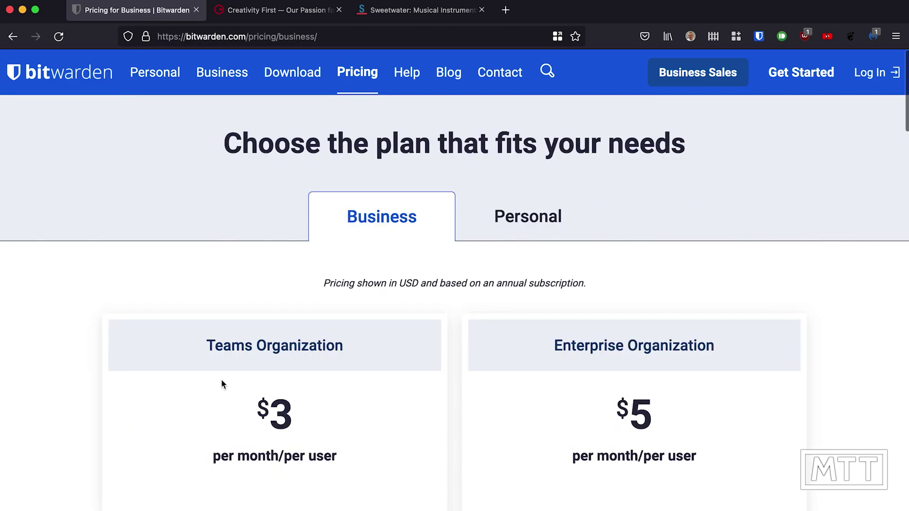
pyautogui.click(514, 224)
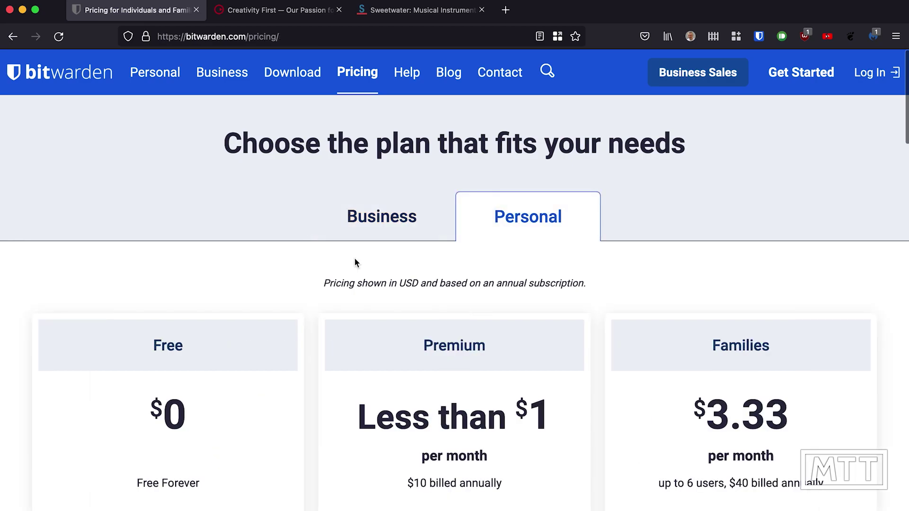
pyautogui.scroll(-4, 256, 276)
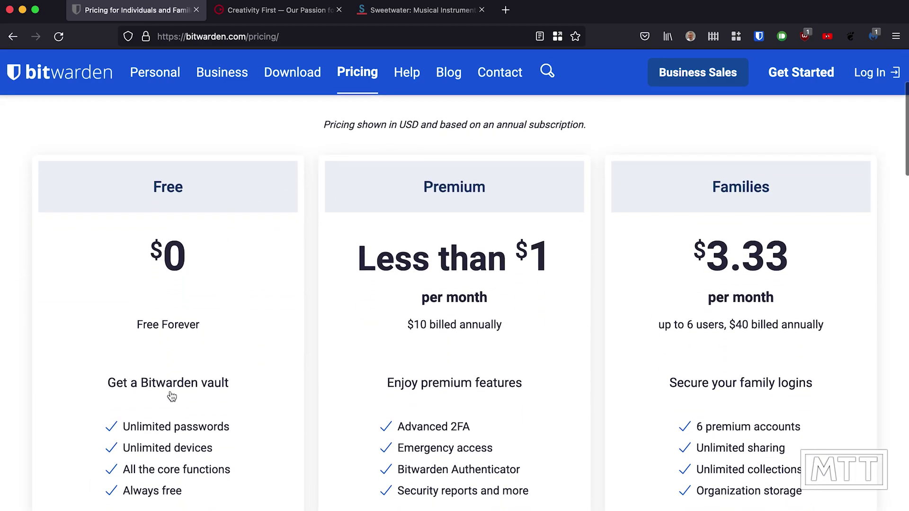
pyautogui.scroll(-1, 237, 336)
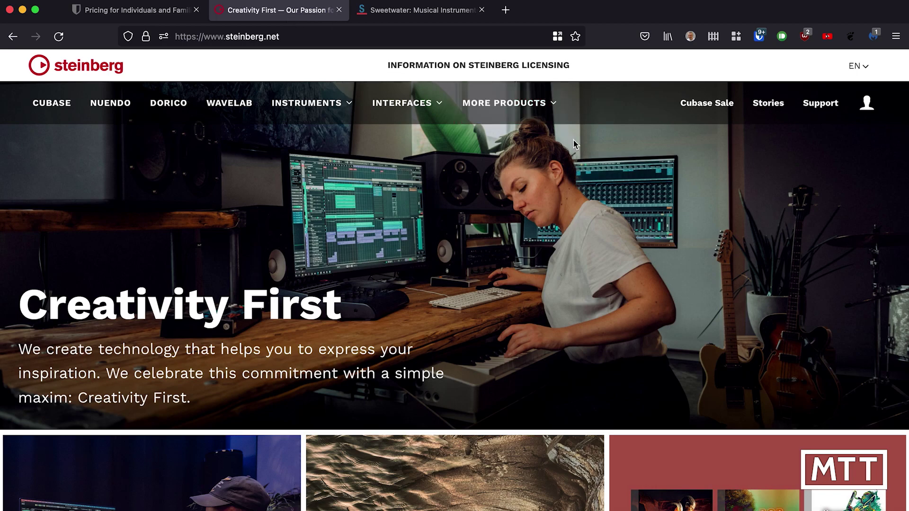
# Sign in to MySteinberg by autofilling the saved signin.steinberg.net login from Bitwarden
pyautogui.click(869, 105)
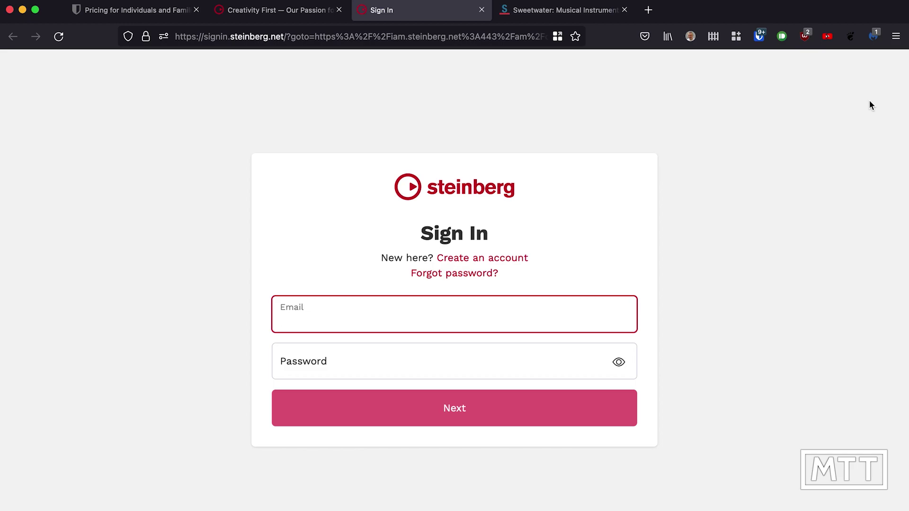
pyautogui.click(760, 36)
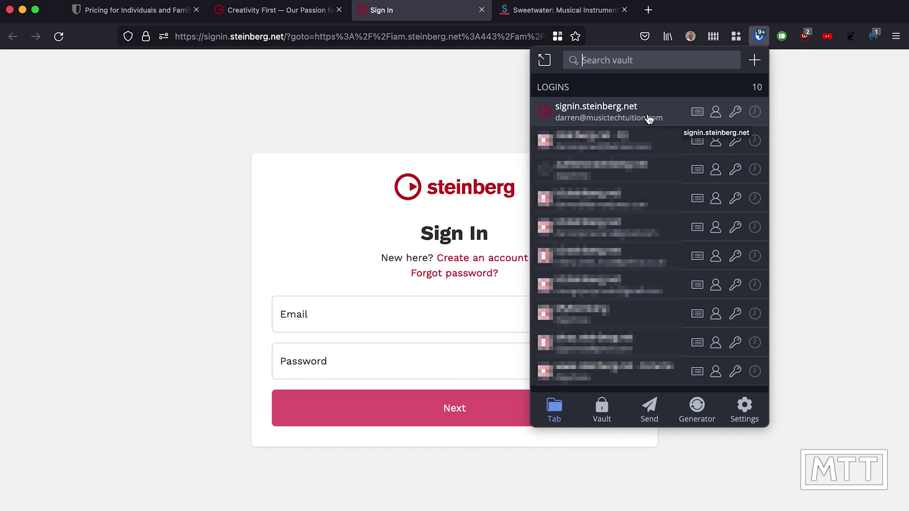
pyautogui.click(649, 119)
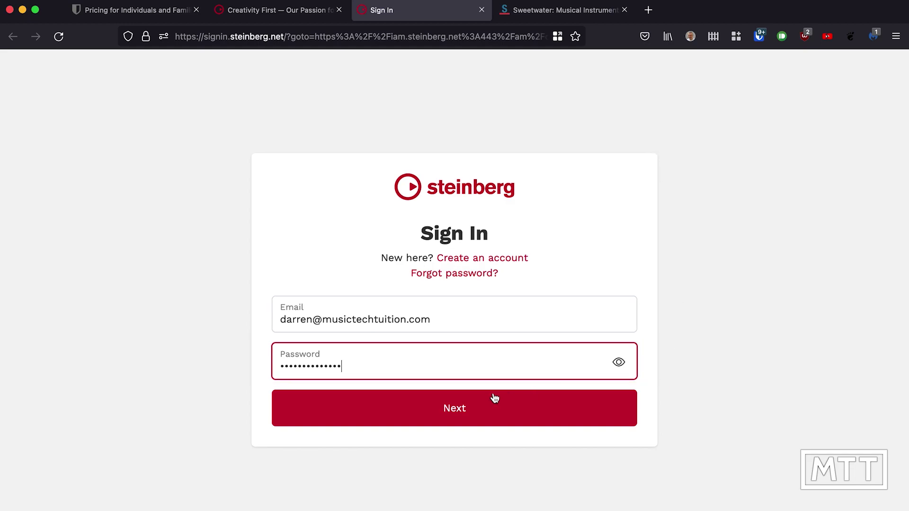
pyautogui.click(457, 411)
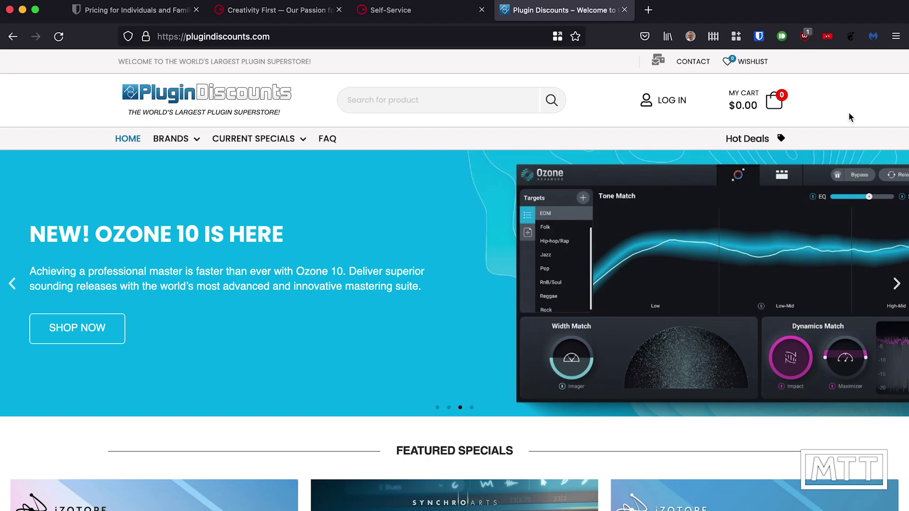
# Open the Plugin Discounts Register form and enter the account e-mail address
pyautogui.click(666, 106)
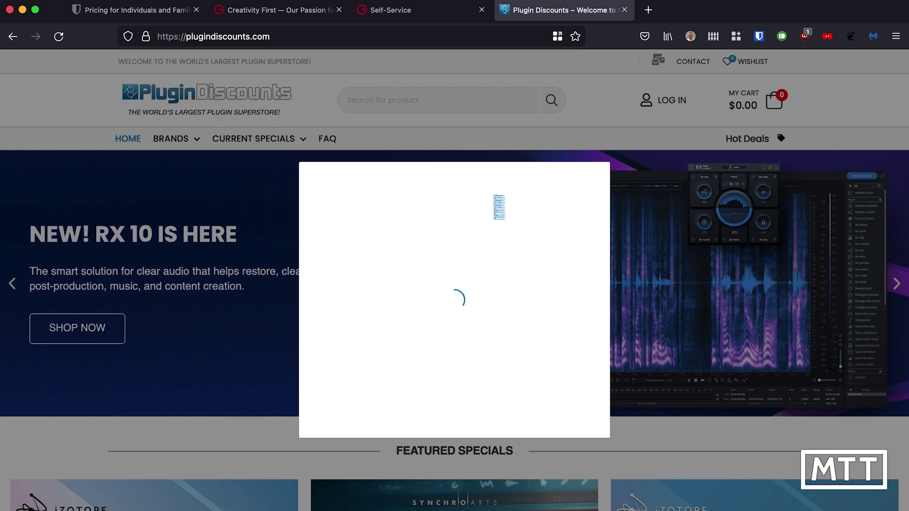
pyautogui.click(492, 205)
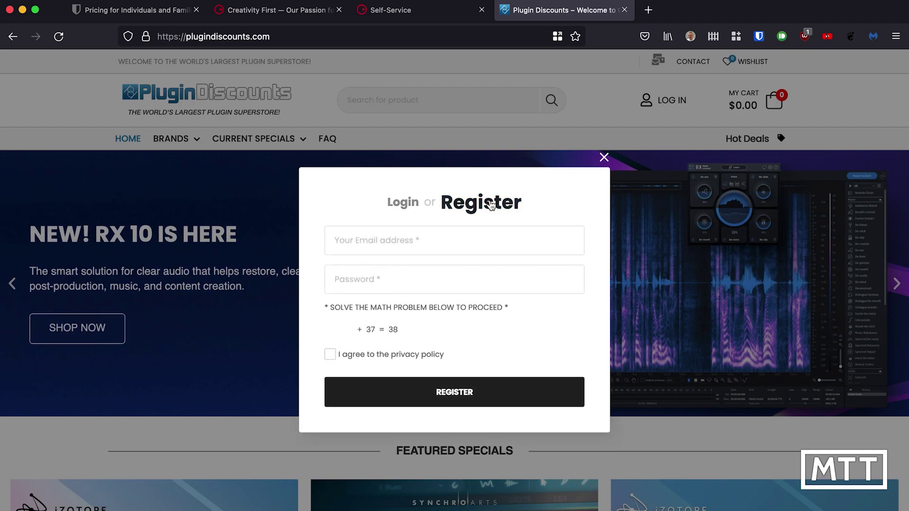
pyautogui.click(439, 241)
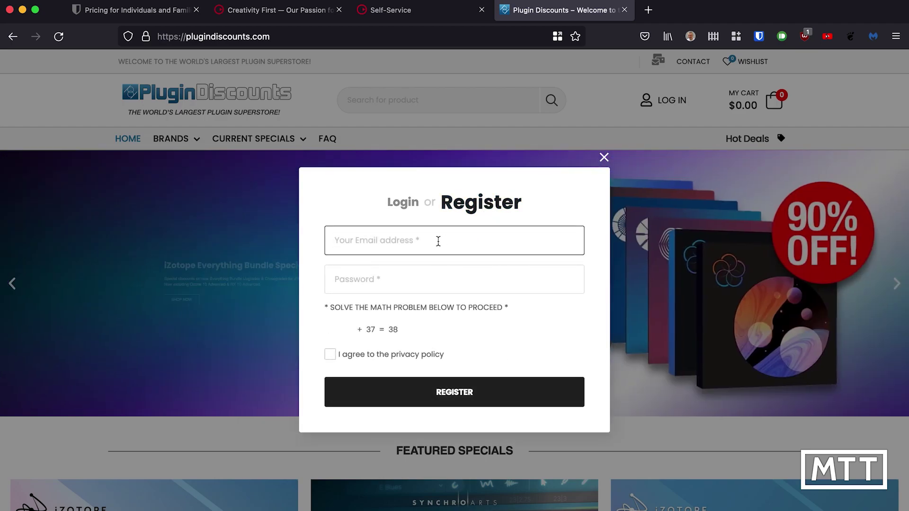
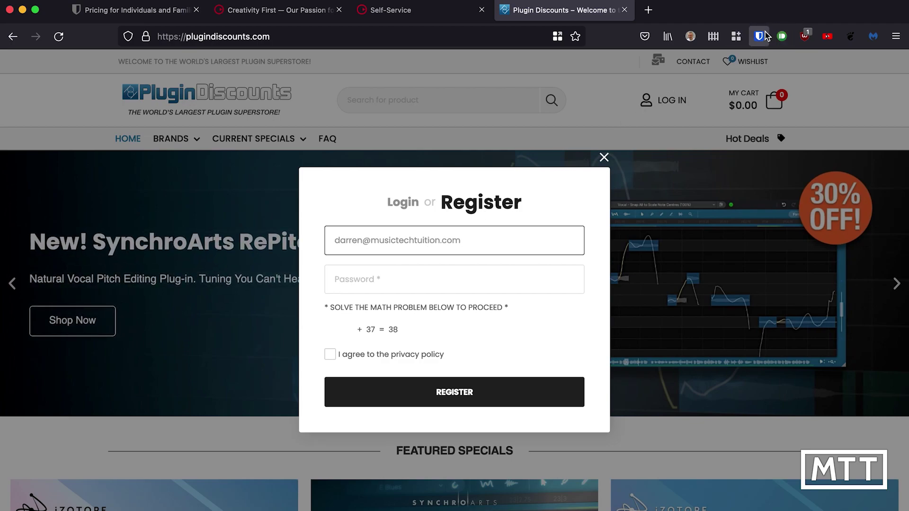
# Copy a 14-character password from Bitwarden's generator and return to the form
pyautogui.click(762, 37)
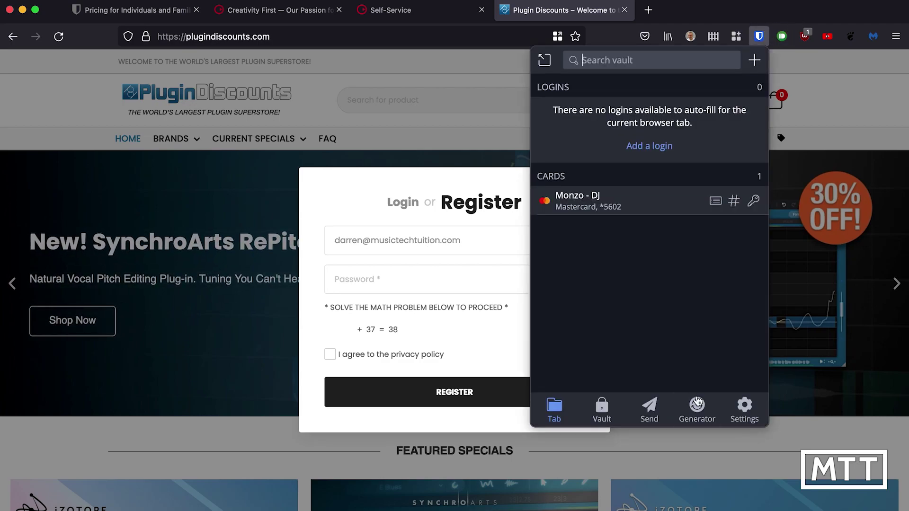
pyautogui.click(697, 405)
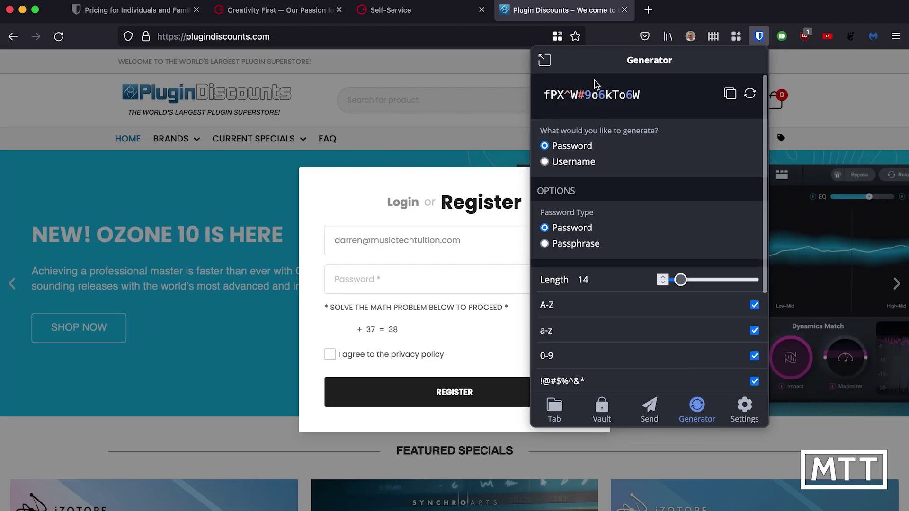
pyautogui.click(731, 97)
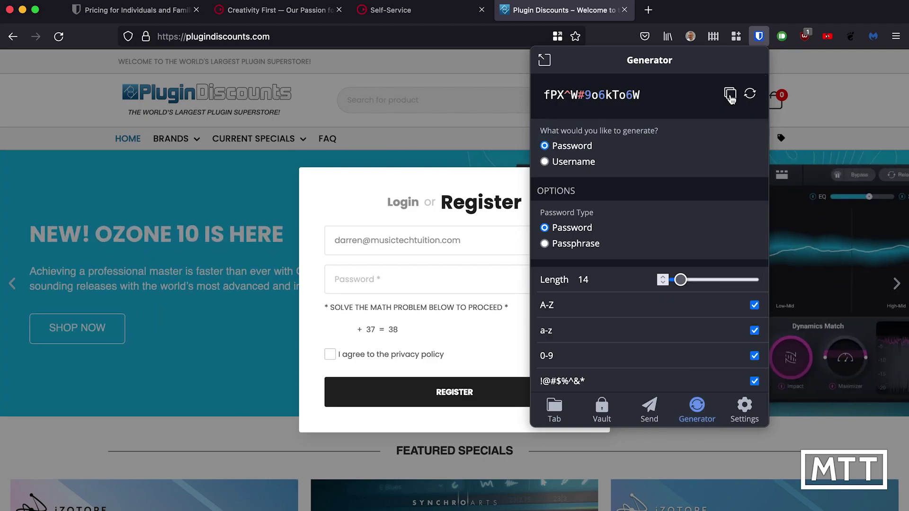
pyautogui.click(382, 287)
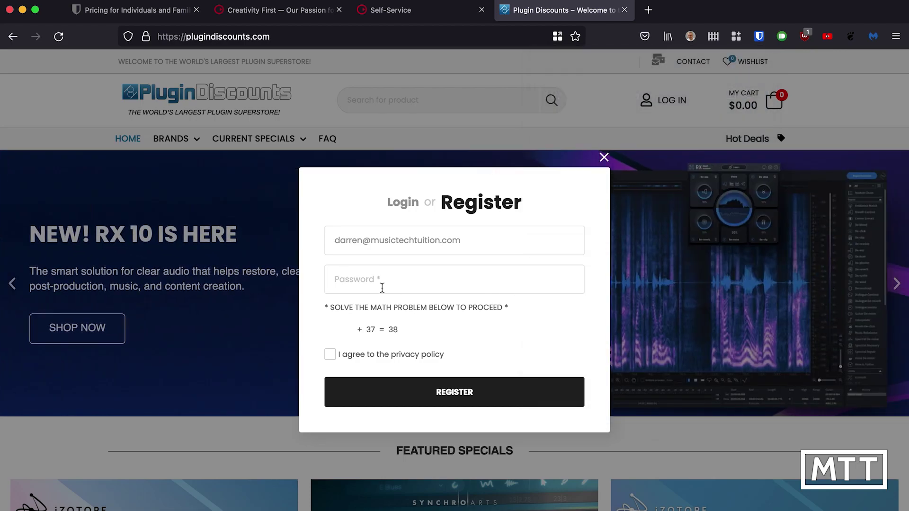
# Register with the pasted password, math answer 1 and the privacy policy agreed
pyautogui.click(382, 287)
pyautogui.press('super+v')
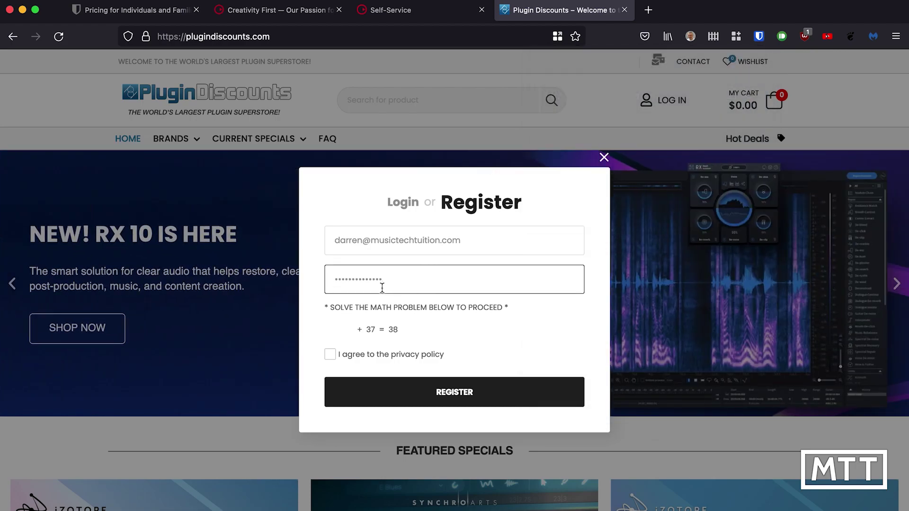
pyautogui.click(345, 329)
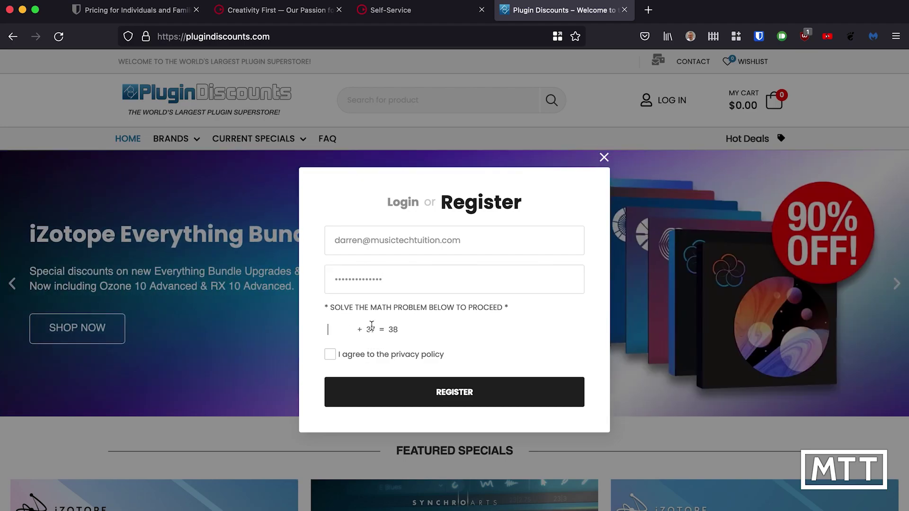
pyautogui.write('1')
pyautogui.click(331, 355)
pyautogui.click(449, 390)
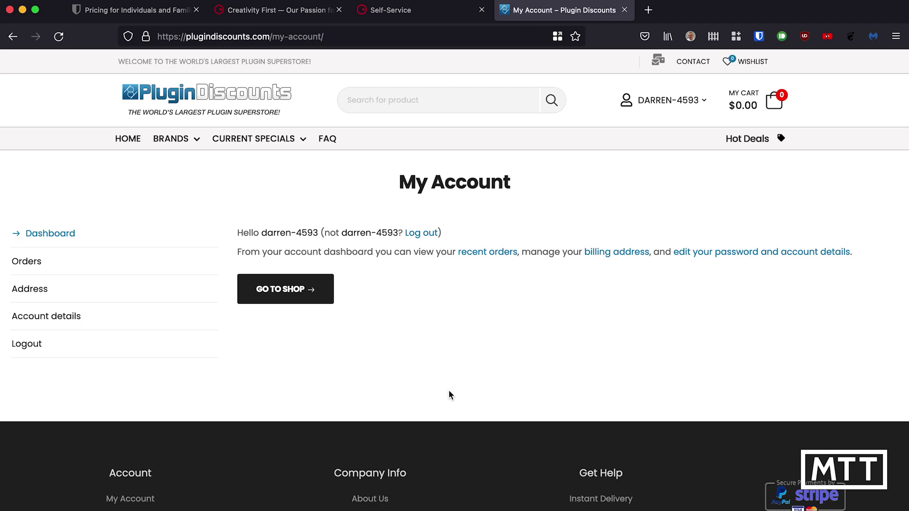
# Log out, then fill the login form with the account e-mail and pasted password
pyautogui.click(421, 233)
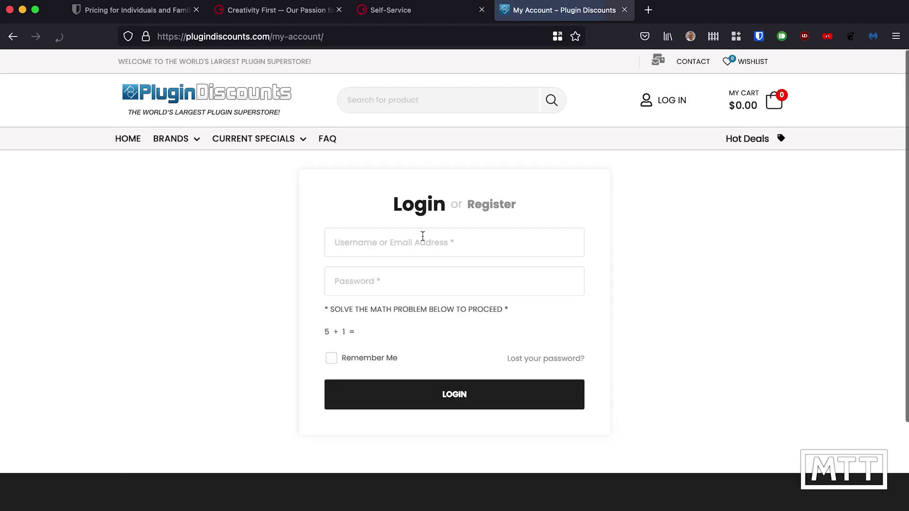
pyautogui.click(436, 244)
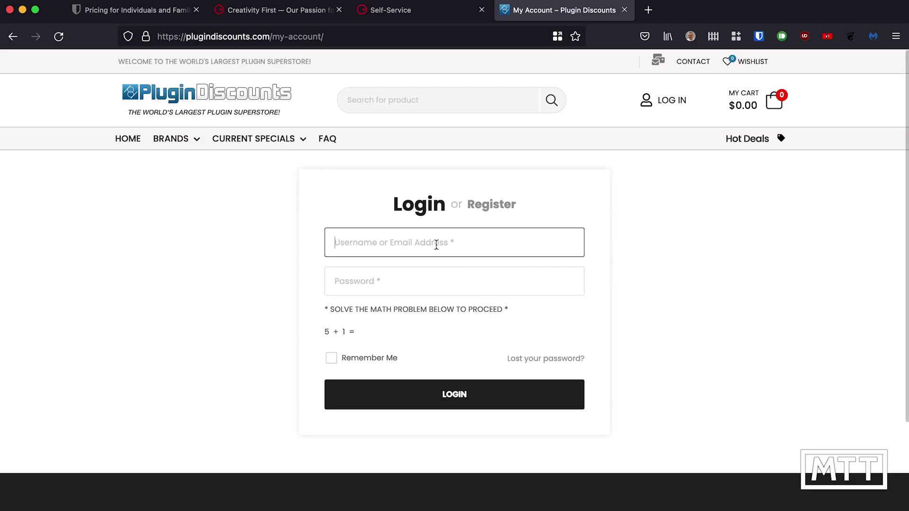
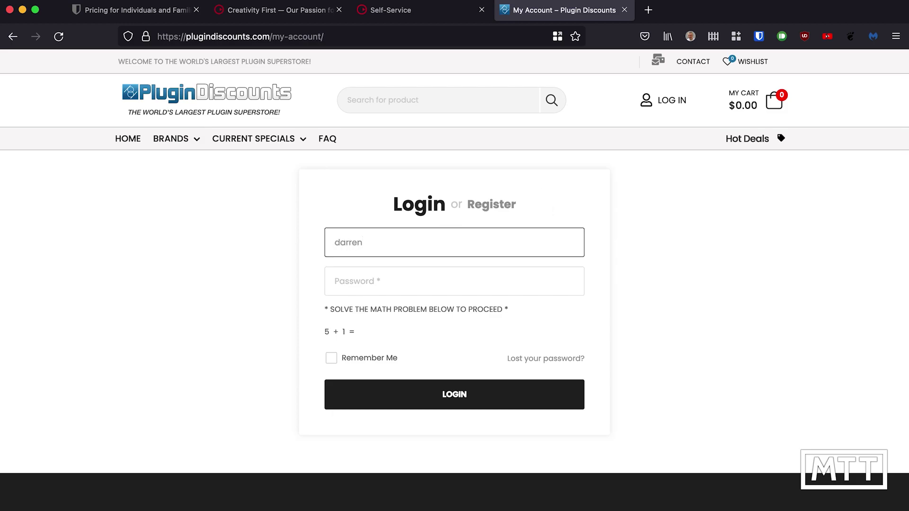
pyautogui.press('Tab')
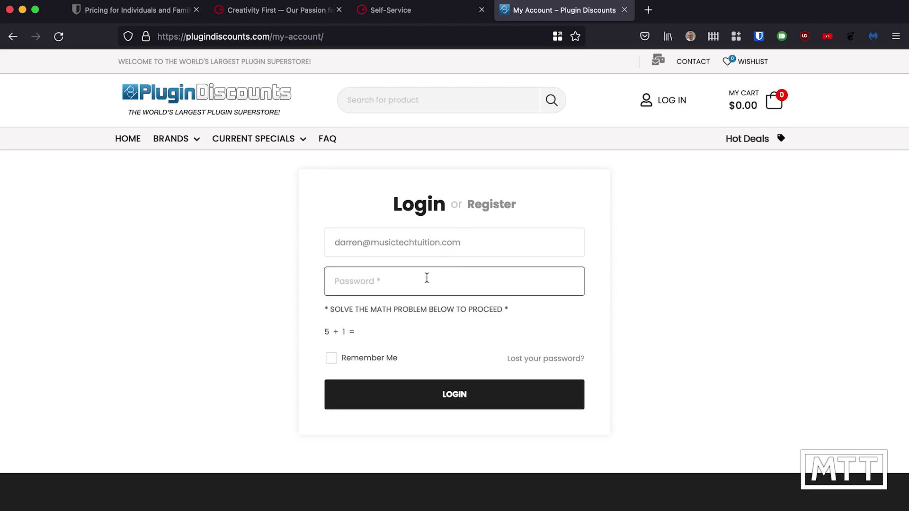
pyautogui.press('super+v')
# Answer 6, tick Remember Me, log in and save the login to Bitwarden
pyautogui.click(376, 329)
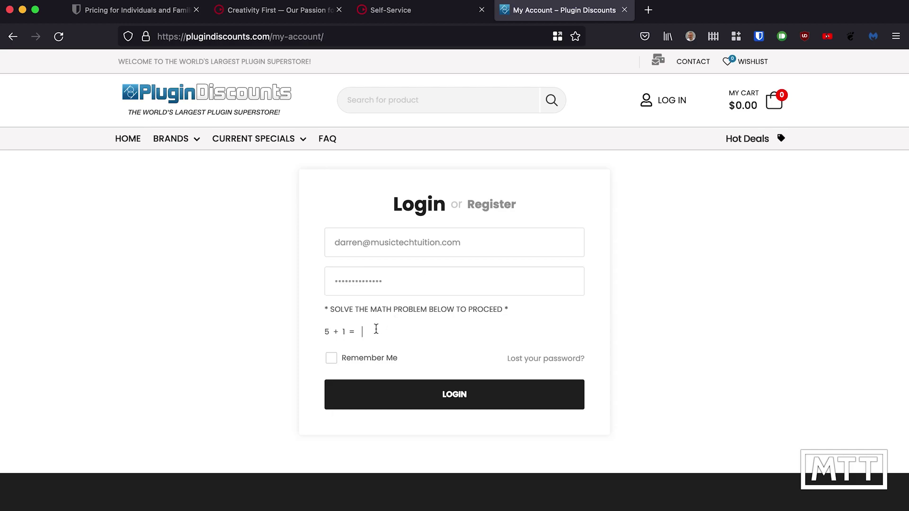
pyautogui.write('6')
pyautogui.click(331, 360)
pyautogui.click(433, 393)
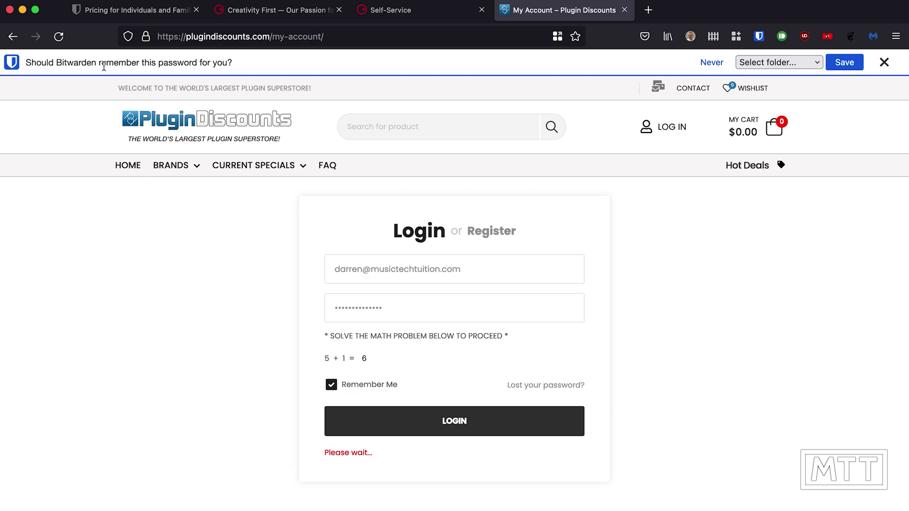
pyautogui.click(843, 63)
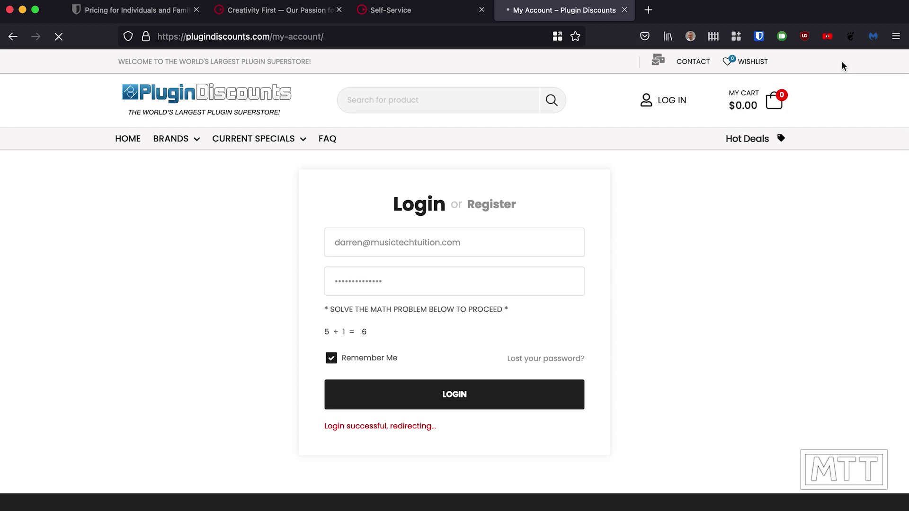
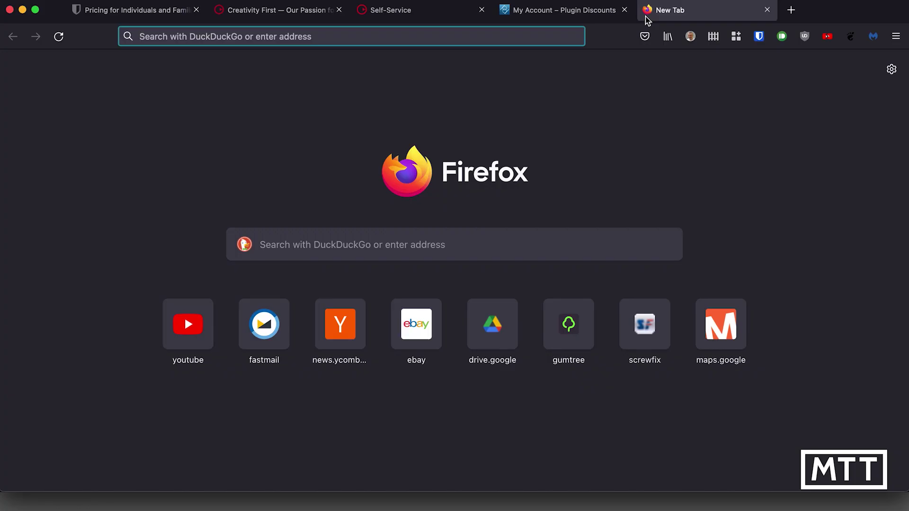
# Load native-instruments.com in Firefox and show Bitwarden's matching login and saved card
pyautogui.write('nati')
pyautogui.press('Return')
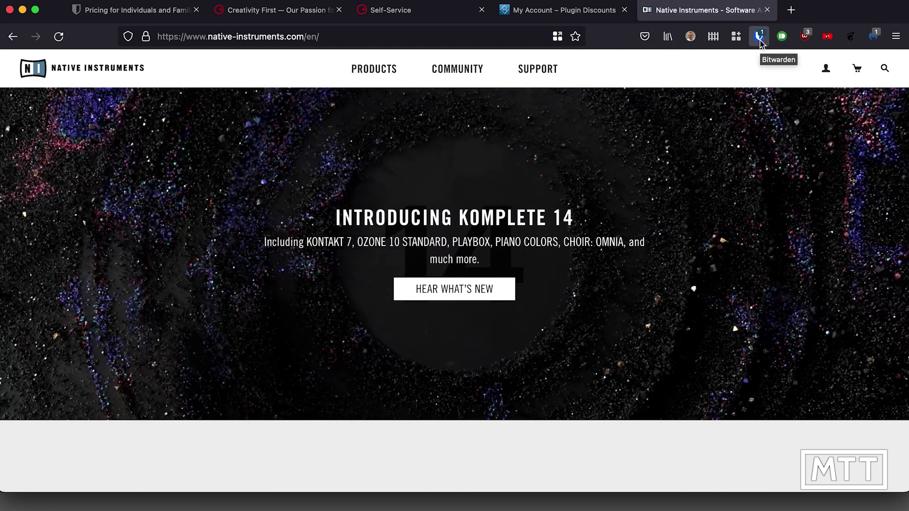
pyautogui.click(760, 37)
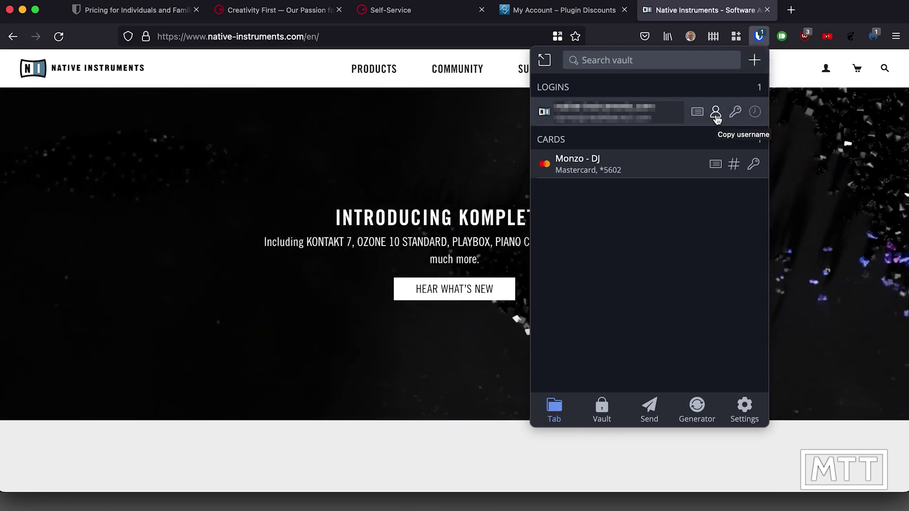
# Copy the saved Native Instruments username from Bitwarden into the Native Access email field
pyautogui.click(716, 113)
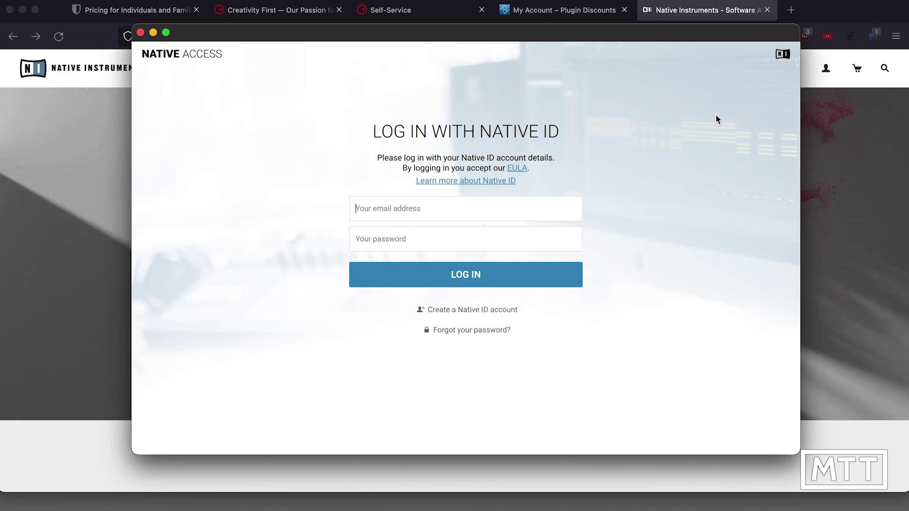
pyautogui.press('super+v')
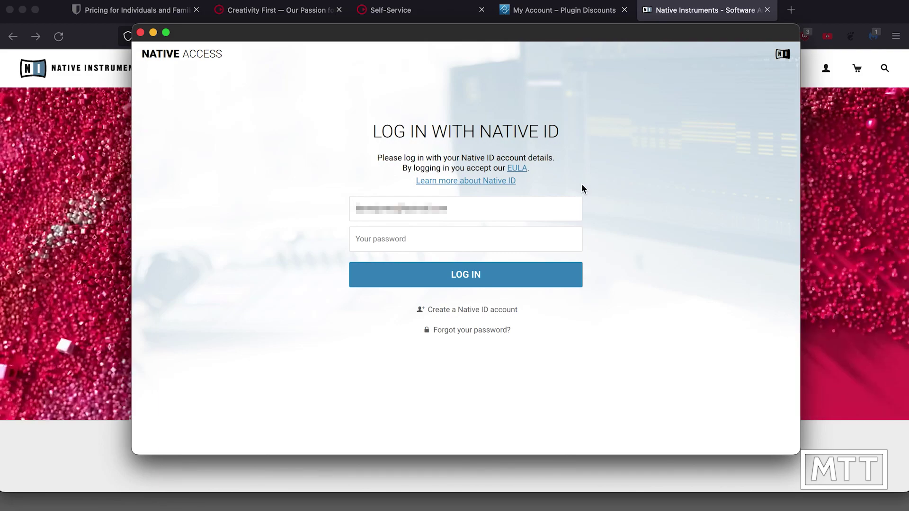
pyautogui.press('super+Tab')
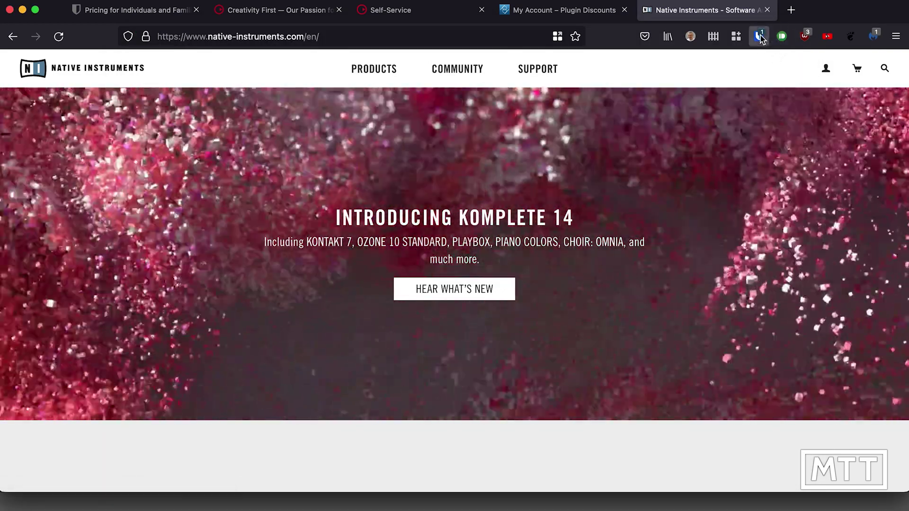
# Paste the saved password into Native Access and log in, then return to Firefox
pyautogui.click(761, 37)
pyautogui.click(736, 113)
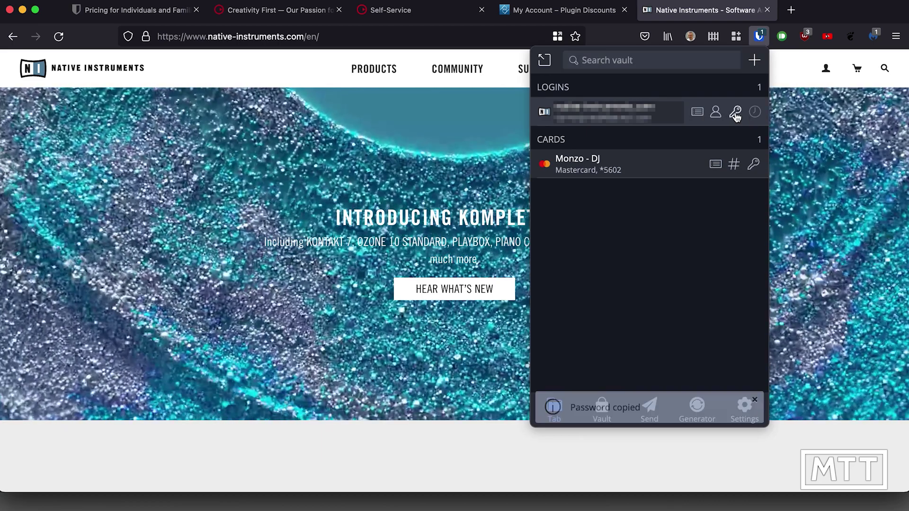
pyautogui.press('super+Tab')
pyautogui.click(431, 236)
pyautogui.press('super+v')
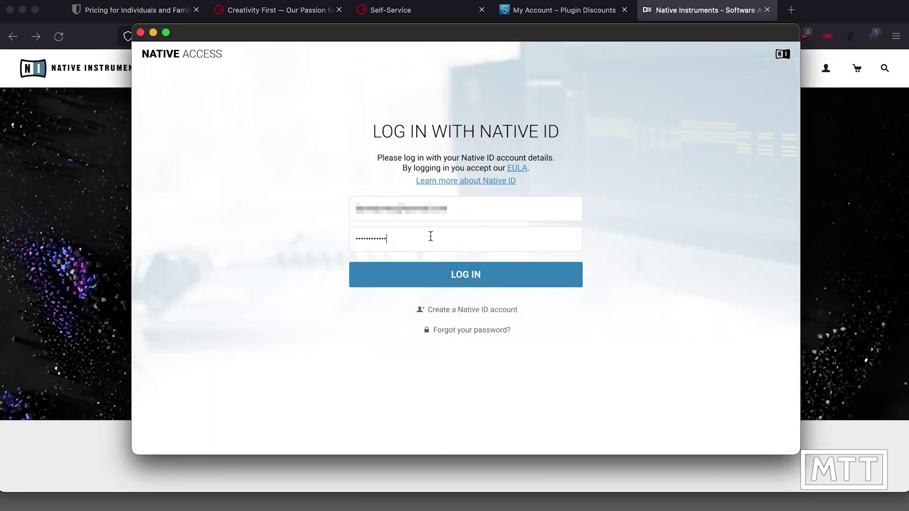
pyautogui.click(467, 276)
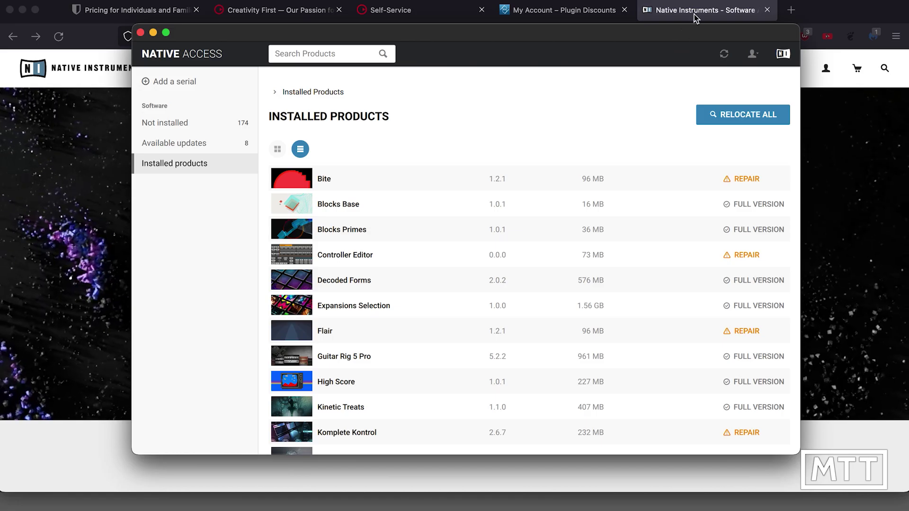
pyautogui.click(695, 14)
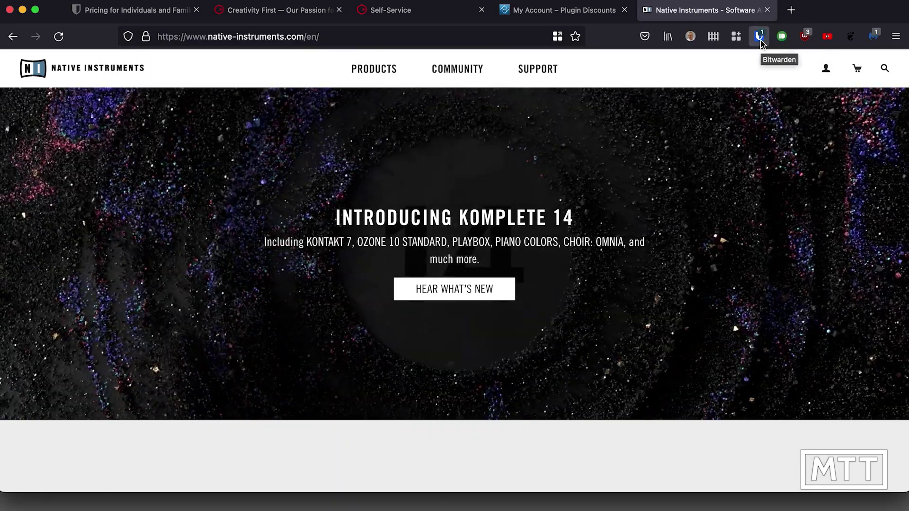
# View the saved native-instruments.com login's name, username, password and website in Bitwarden
pyautogui.click(760, 40)
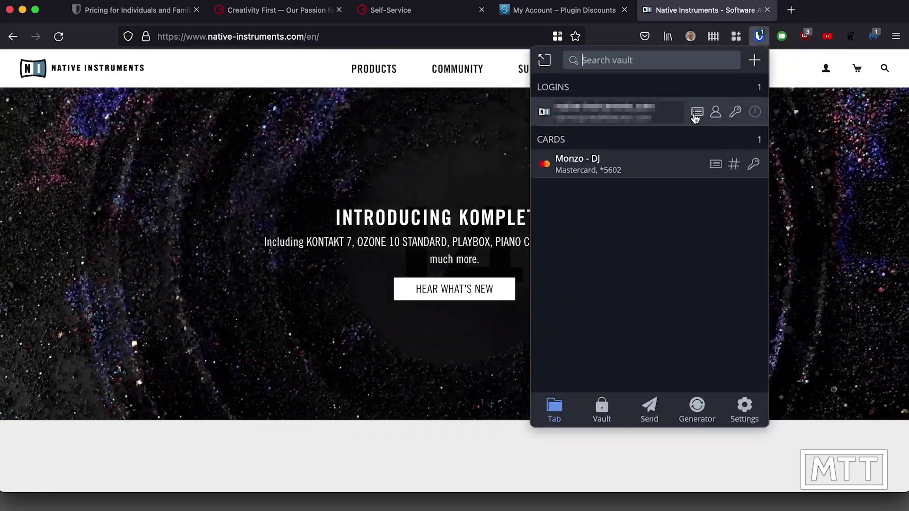
pyautogui.click(696, 113)
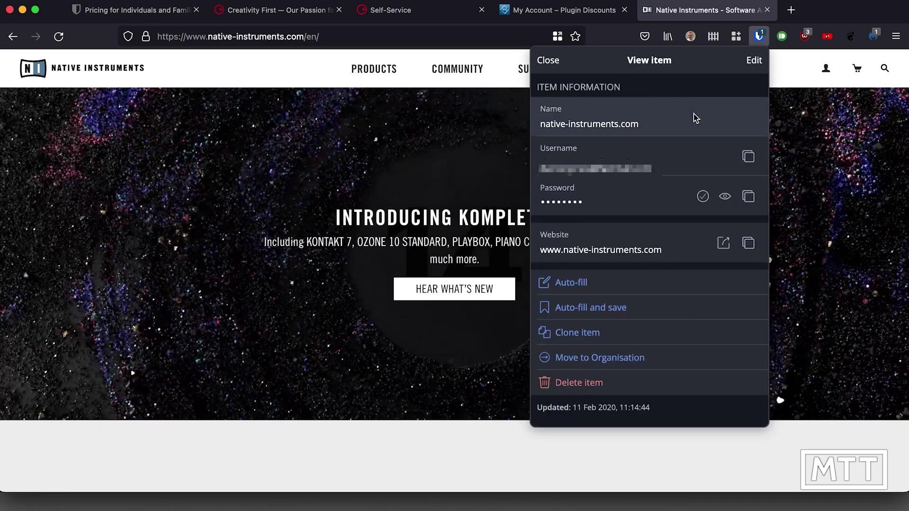
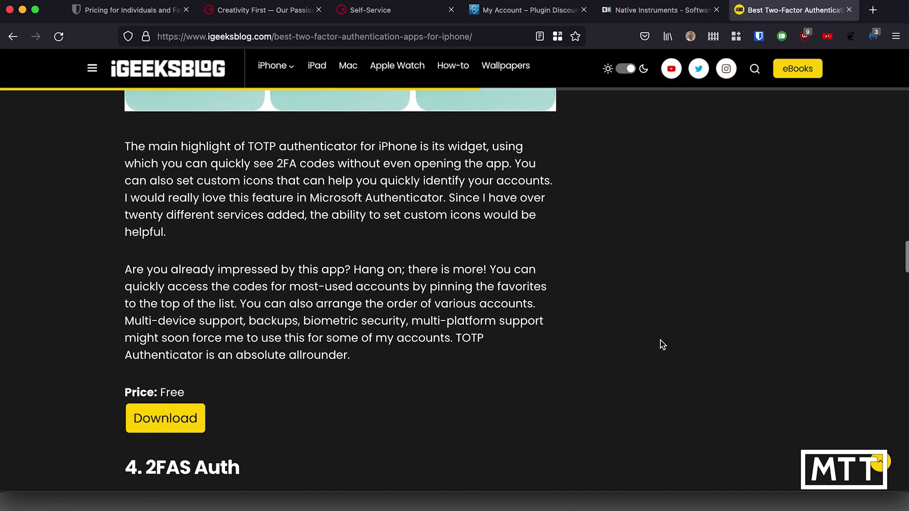
pyautogui.scroll(-2, 661, 340)
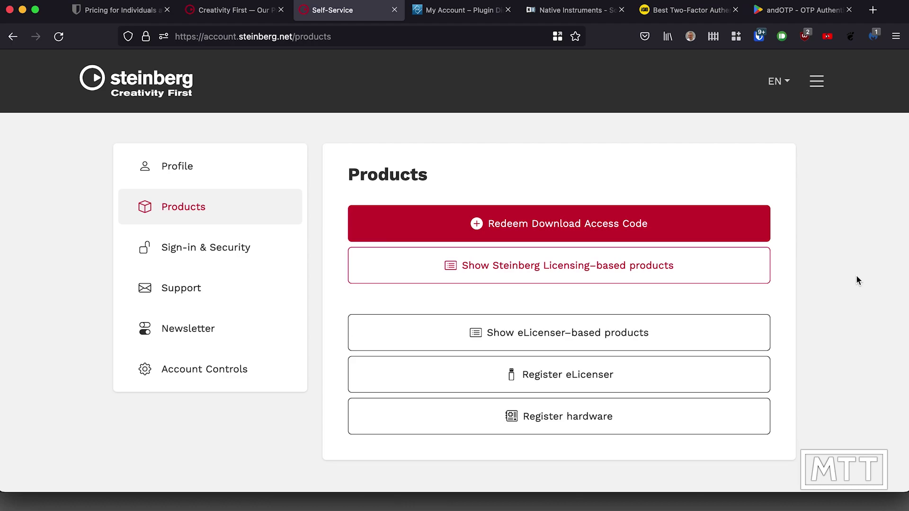
# Enable 2-Step Authentication under Sign-in & Security, confirming the password with Bitwarden autofill
pyautogui.click(210, 251)
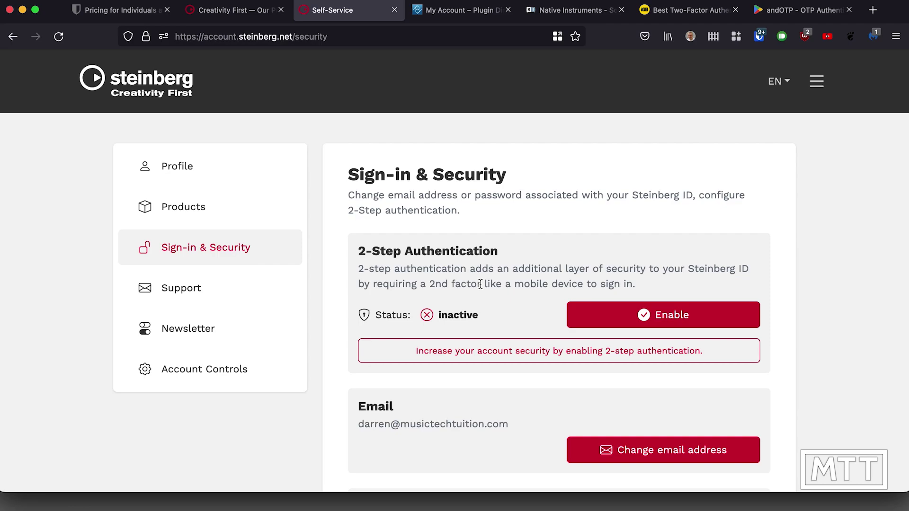
pyautogui.click(683, 324)
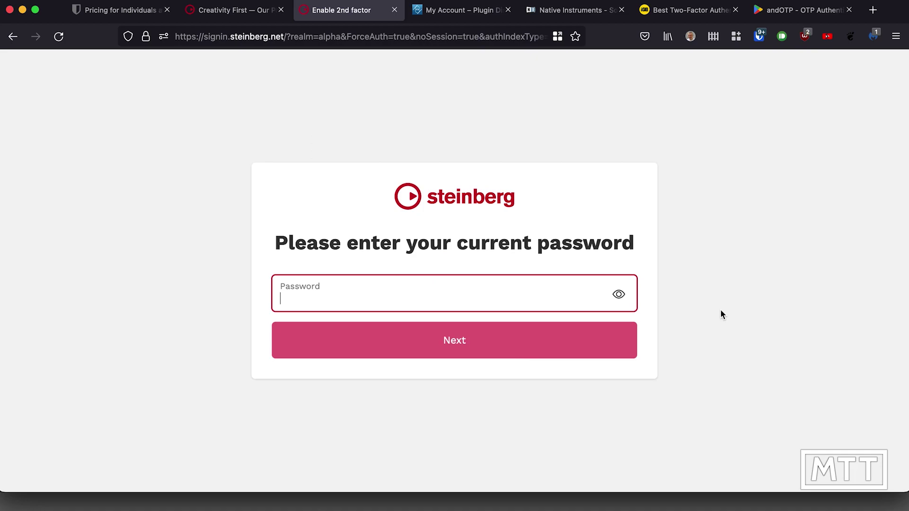
pyautogui.click(760, 38)
pyautogui.click(635, 112)
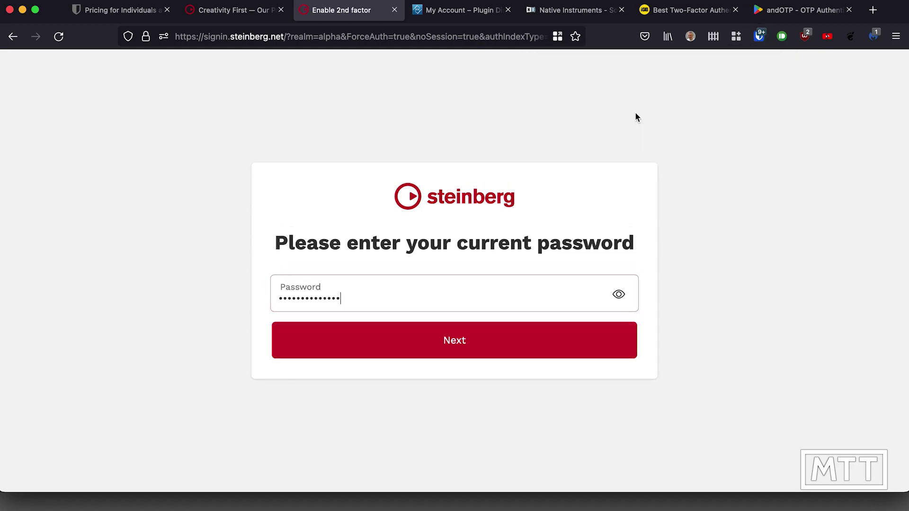
pyautogui.click(480, 342)
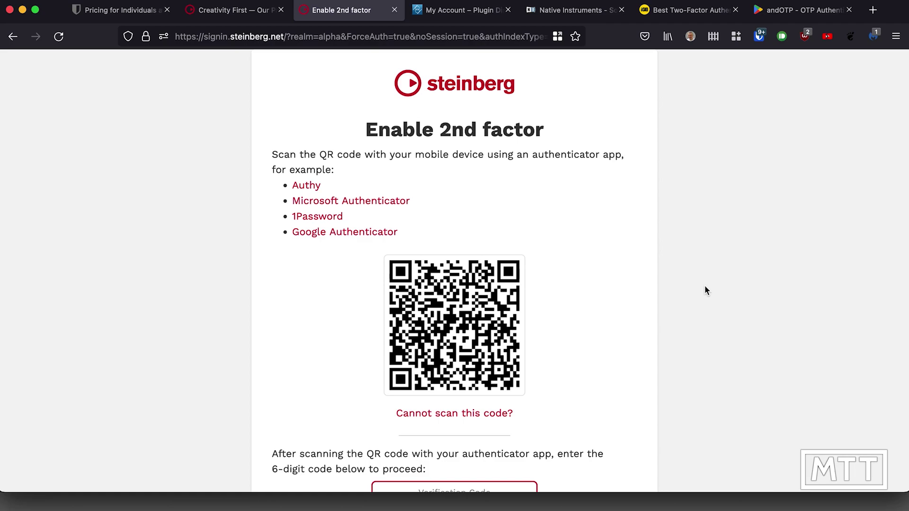
# Enter the 6-digit authenticator app code as the Verification Code and submit it
pyautogui.scroll(-2, 705, 291)
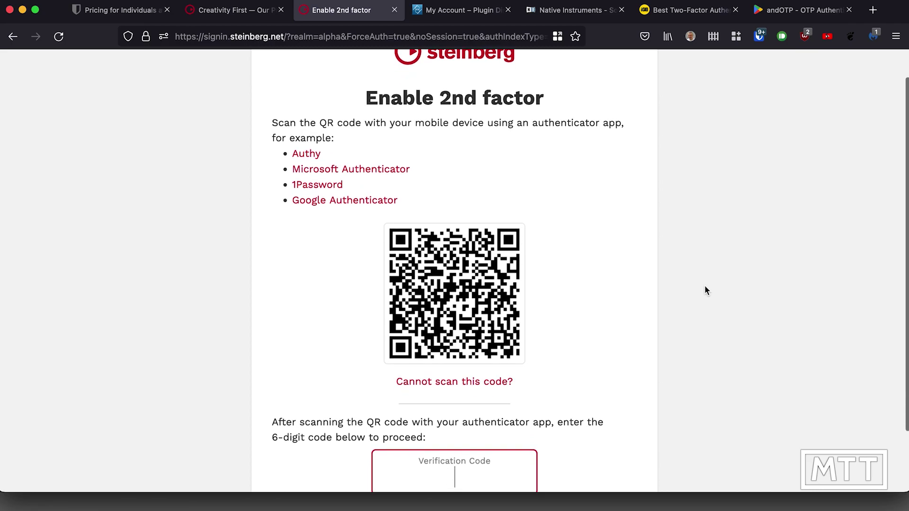
pyautogui.scroll(-1, 706, 287)
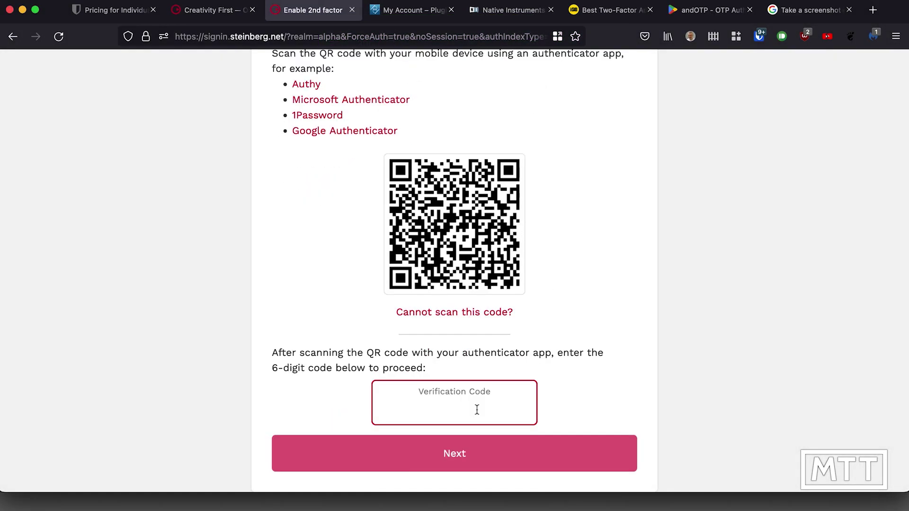
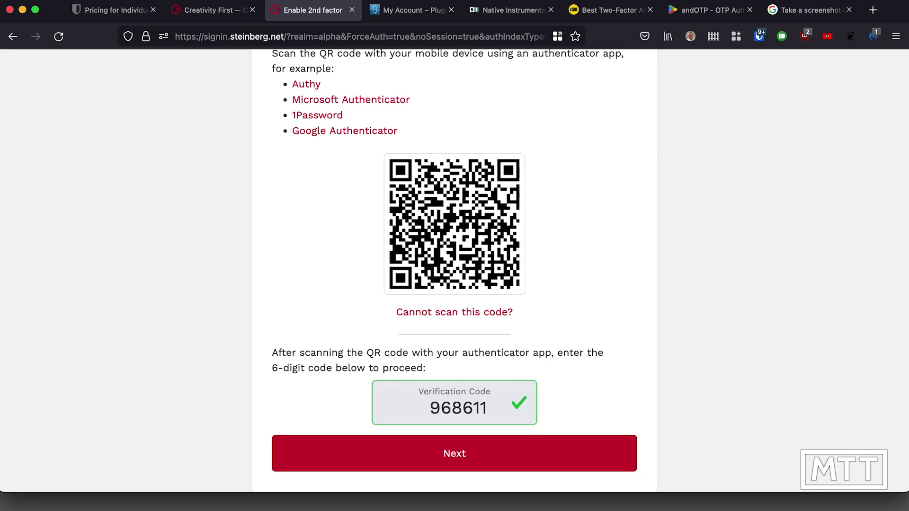
pyautogui.click(452, 461)
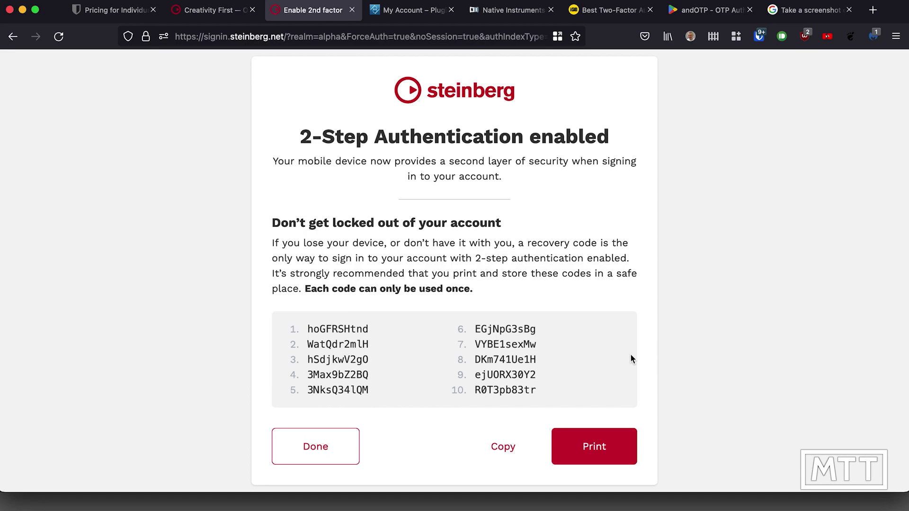
# Close the recovery codes page with Done, then sign out from the account menu
pyautogui.click(339, 448)
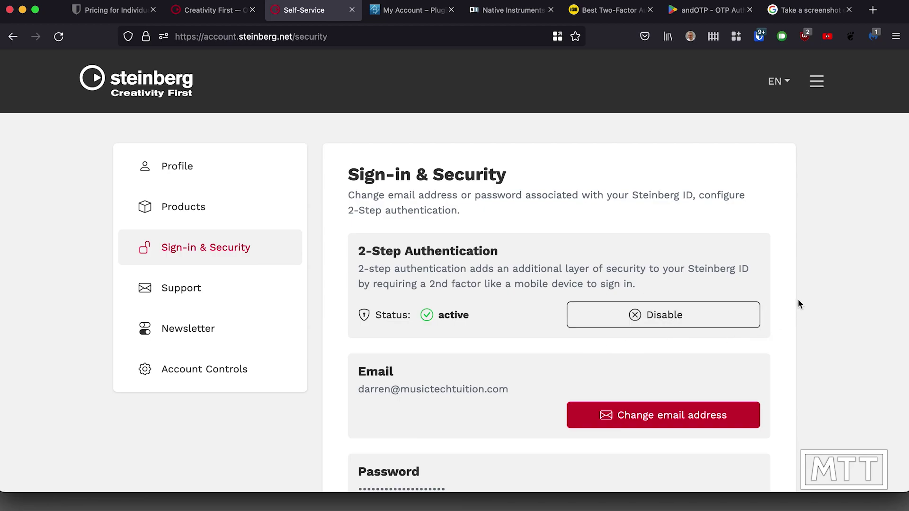
pyautogui.click(816, 81)
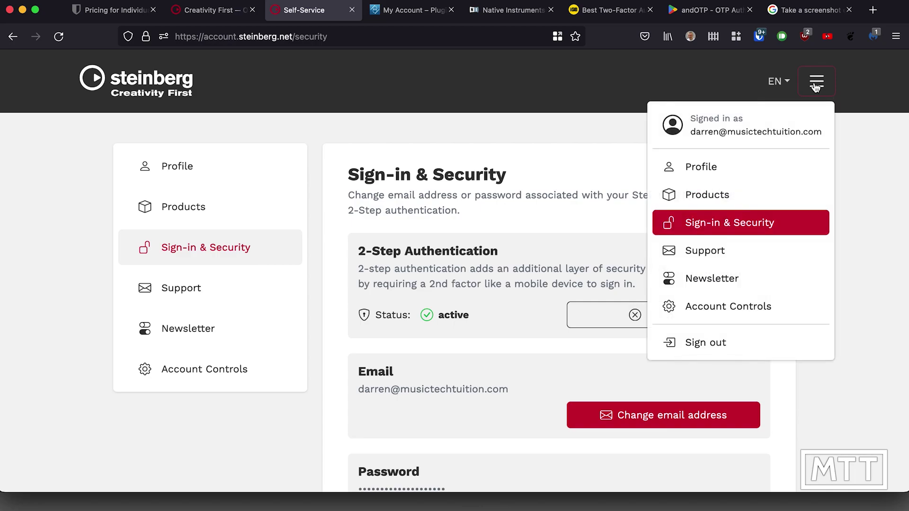
pyautogui.click(724, 348)
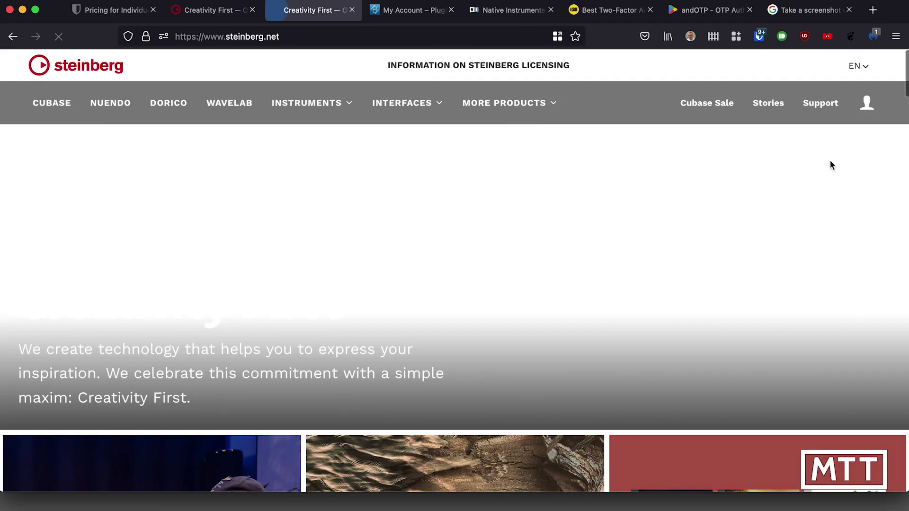
# Sign in to Steinberg with the email and password saved in Bitwarden
pyautogui.click(868, 101)
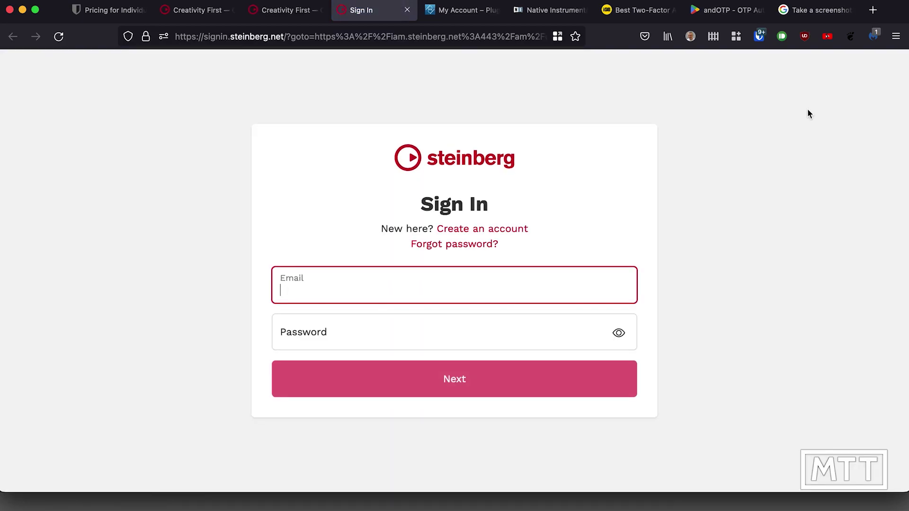
pyautogui.click(759, 36)
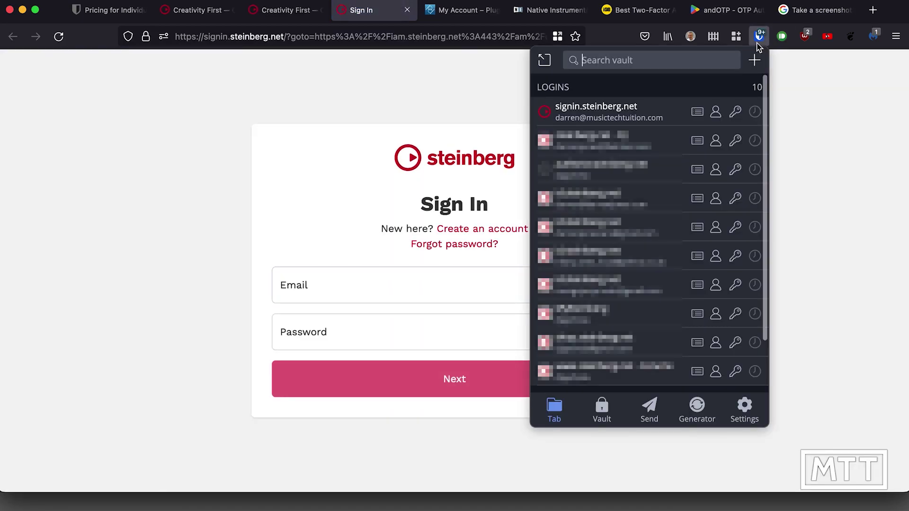
pyautogui.click(654, 112)
pyautogui.click(482, 393)
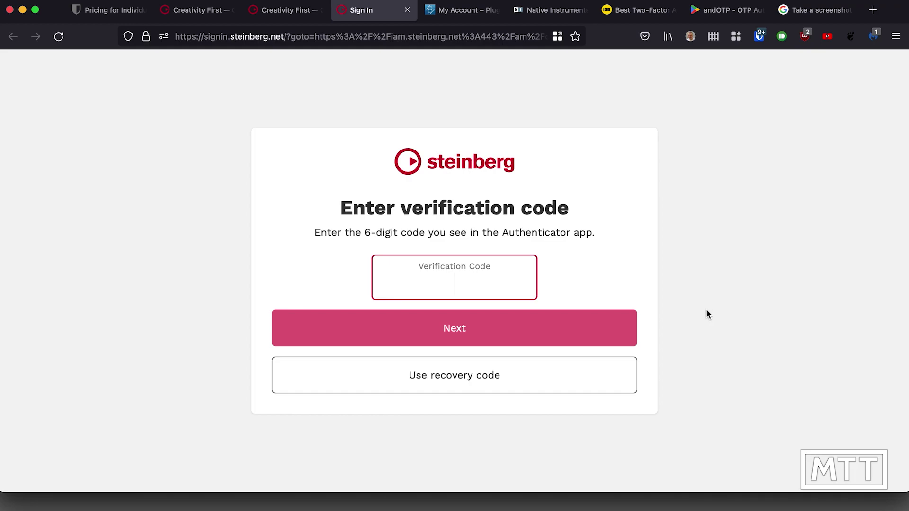
# Enter the 6-digit authenticator verification code and submit it
pyautogui.click(508, 293)
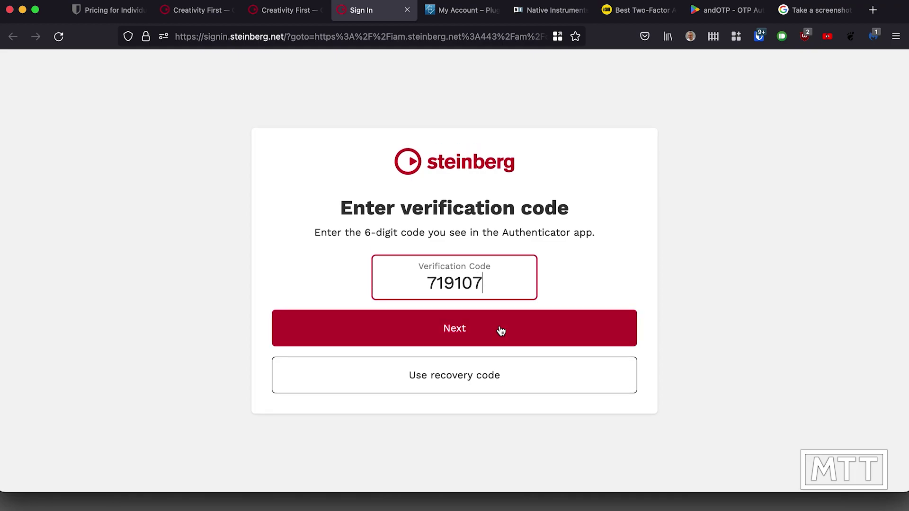
pyautogui.click(480, 336)
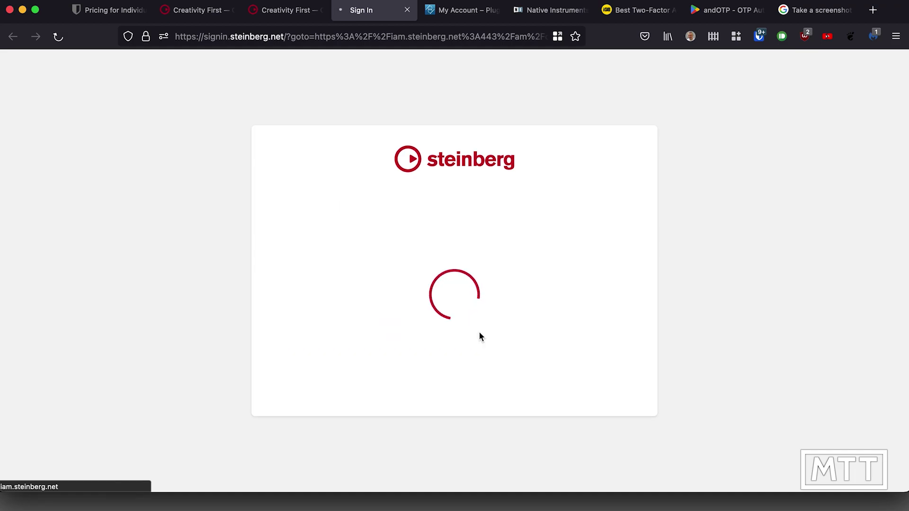